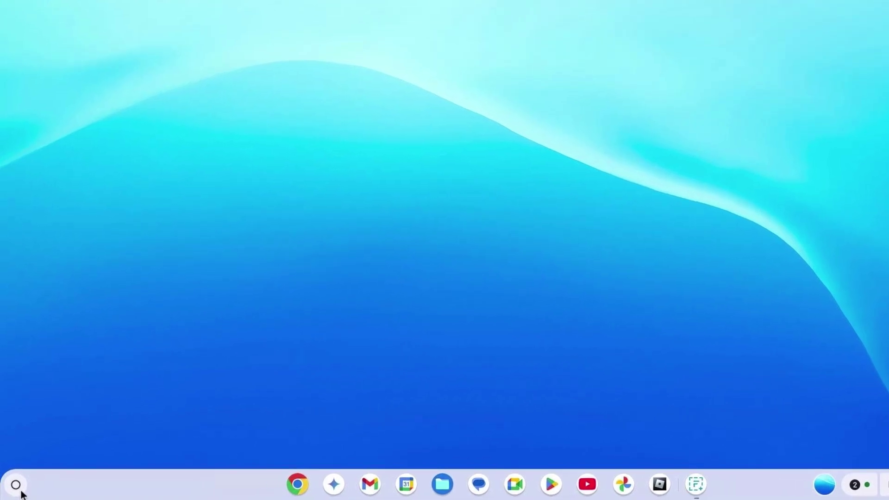
Step: Launch Terminal from the launcher search and start a shell on the penguin container
left_click(20, 493)
type("ter")
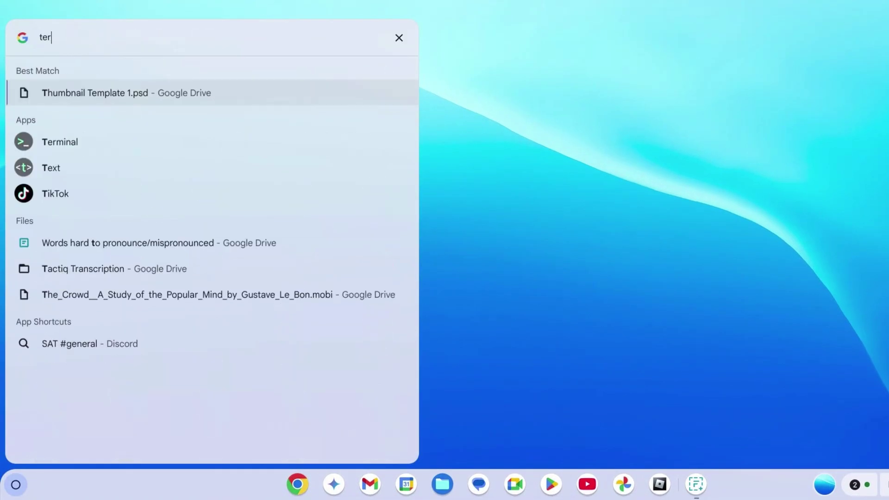
type("minal")
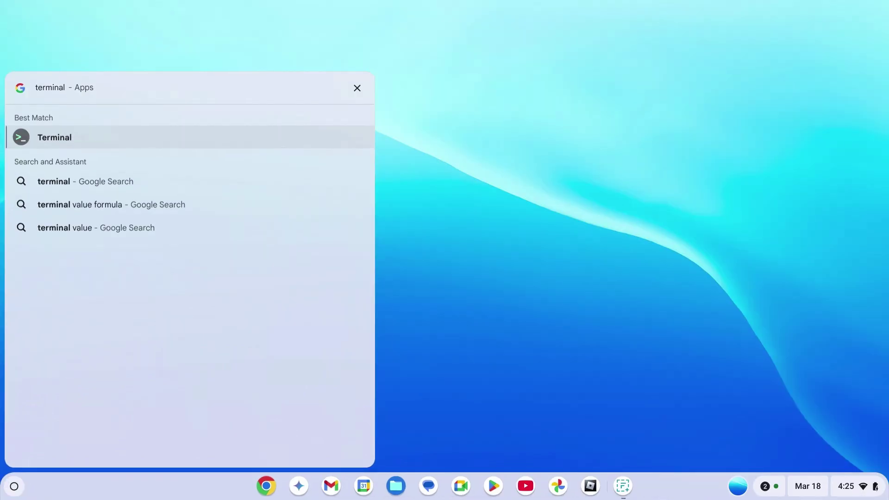
key("Return")
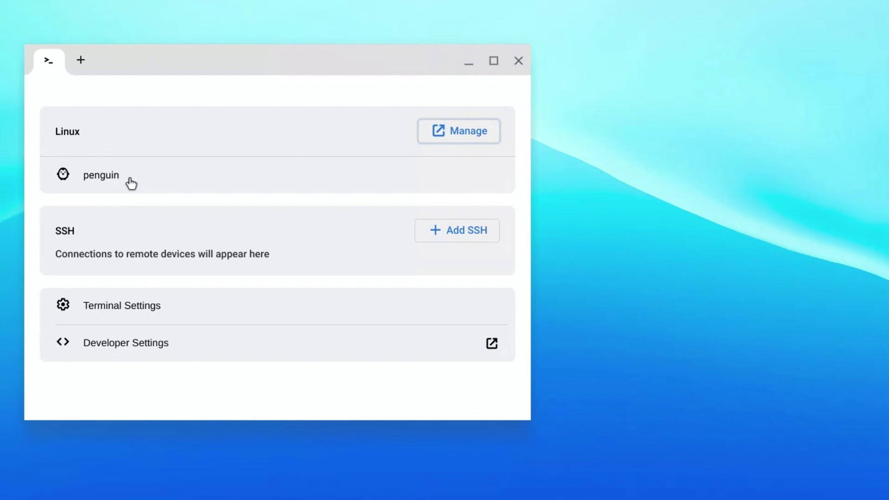
left_click(107, 184)
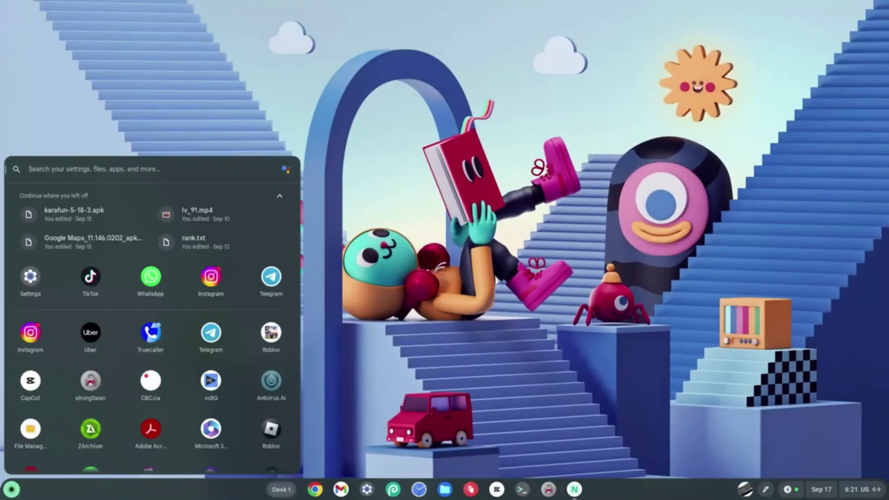
type("settin")
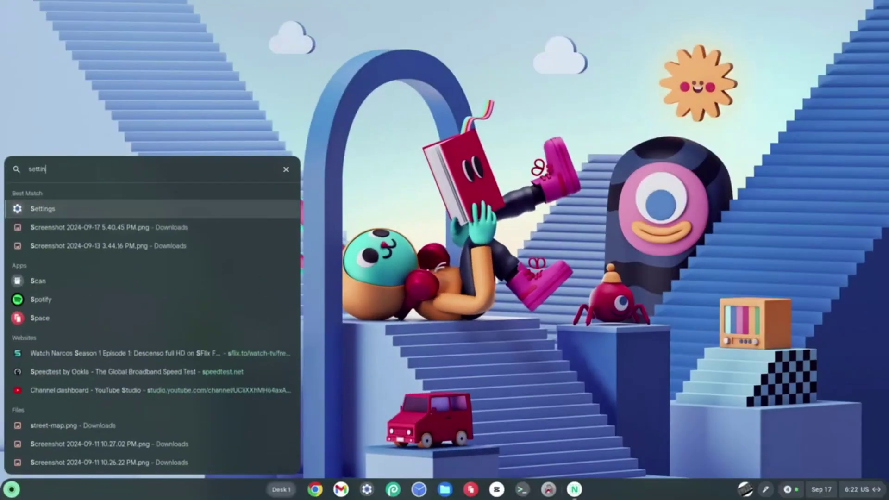
type("gs")
Step: Open Settings and locate Linux development environment on the About ChromeOS page
key("Return")
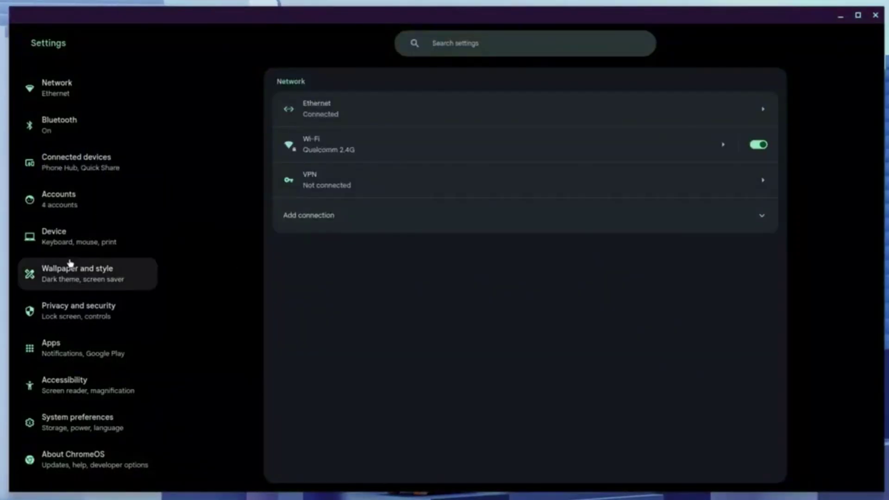
scroll(73, 250, "down", 1)
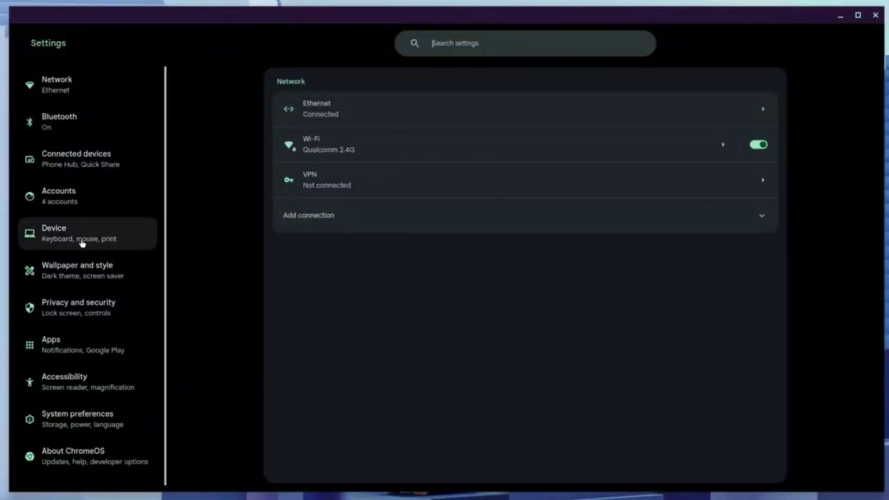
left_click(84, 458)
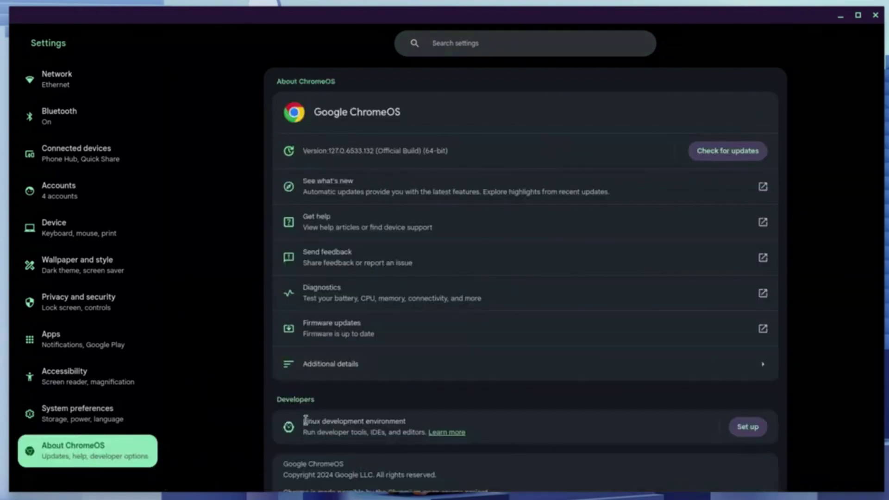
left_click_drag(306, 420, 413, 422)
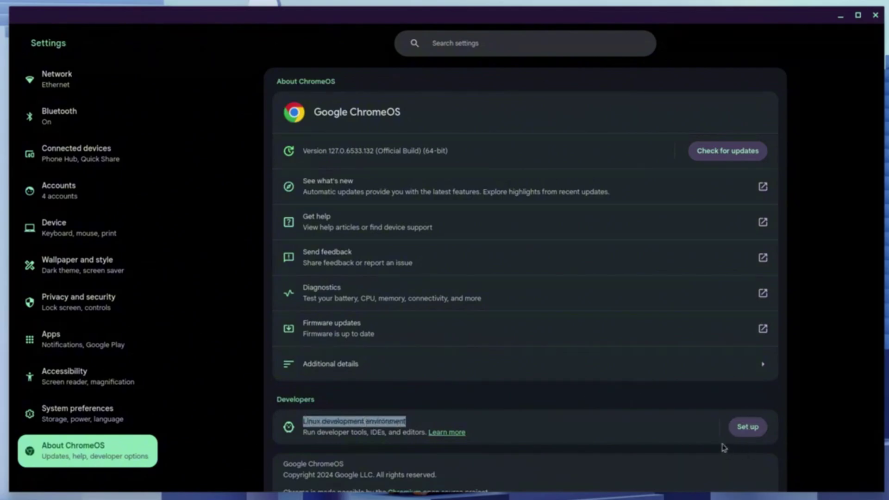
Step: Set up the Linux development environment with the recommended 10.0 GB disk size
left_click(753, 435)
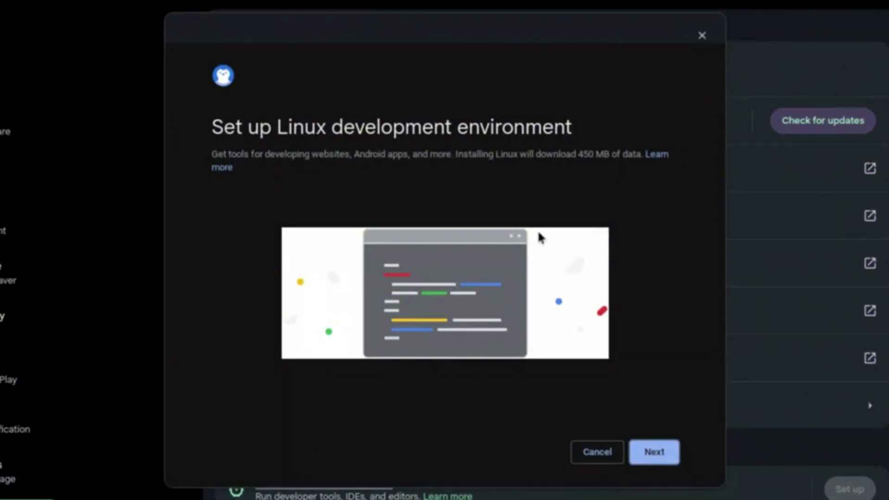
left_click(652, 452)
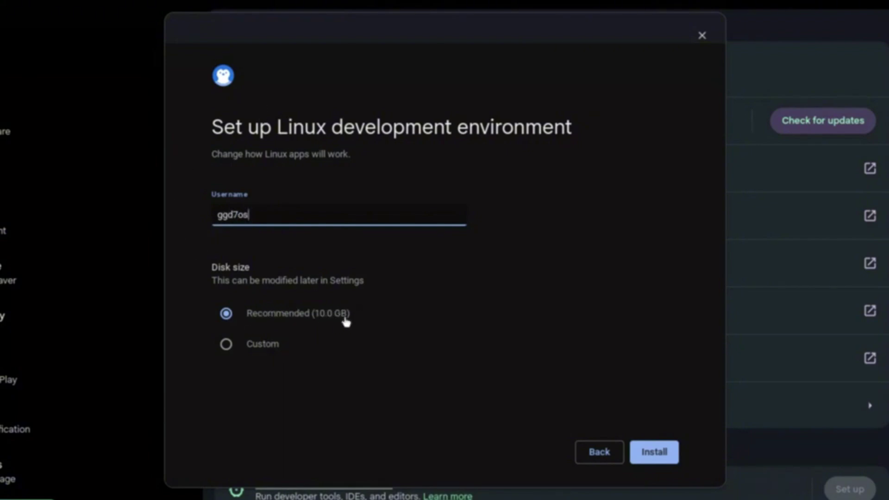
left_click(646, 456)
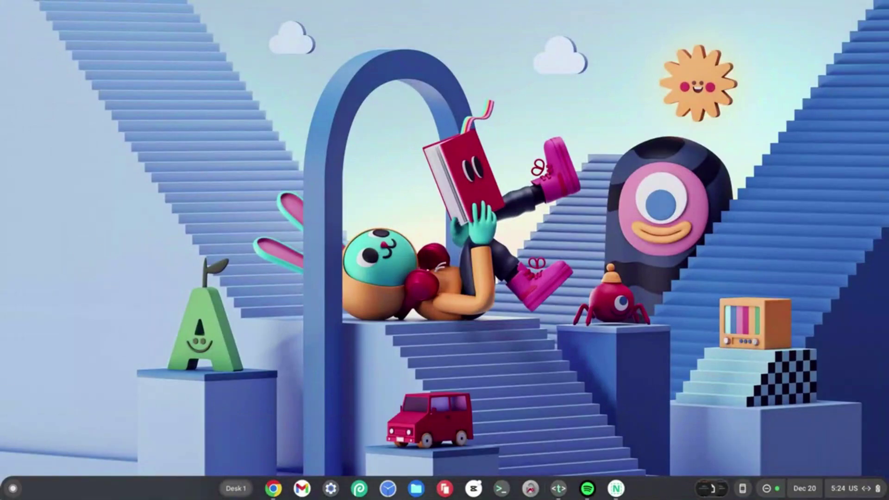
Step: Launch Terminal from search ('te') and open a penguin Linux shell
key("super")
type("terminal")
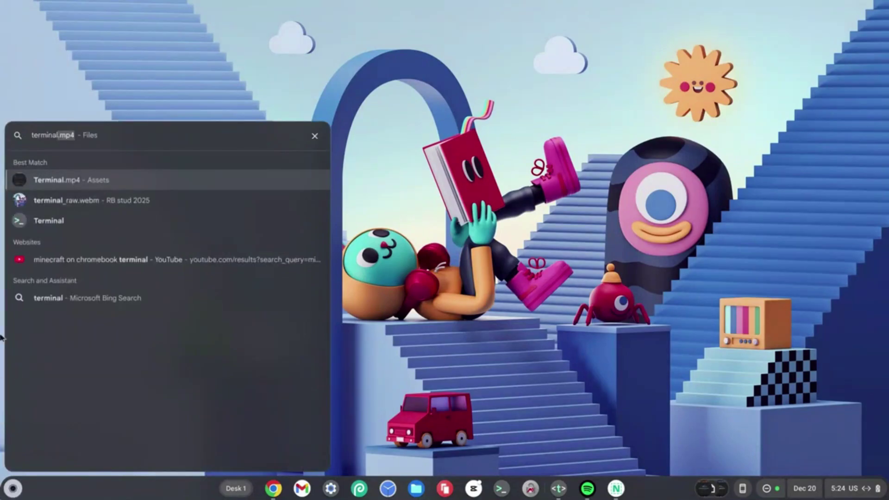
left_click(40, 222)
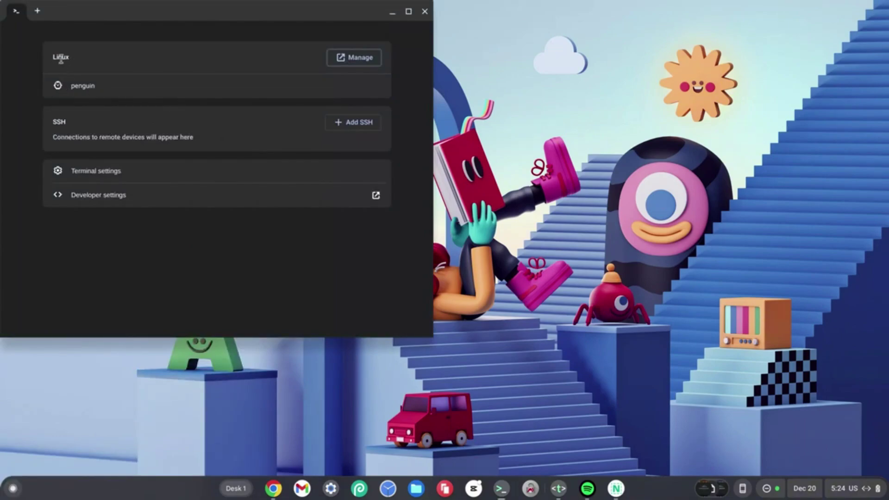
left_click(84, 87)
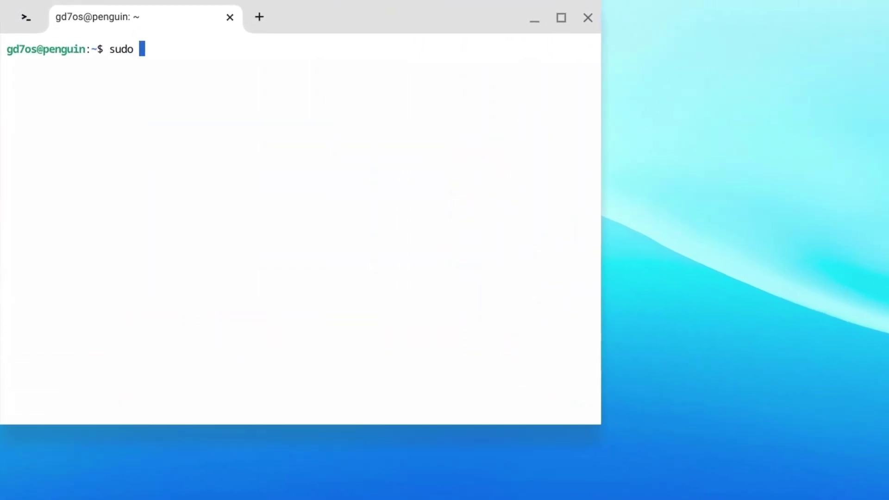
type("apt u")
type("pdate")
Step: Run 'sudo apt update', then 'sudo apt upgrade', answering Y to continue
key("Return")
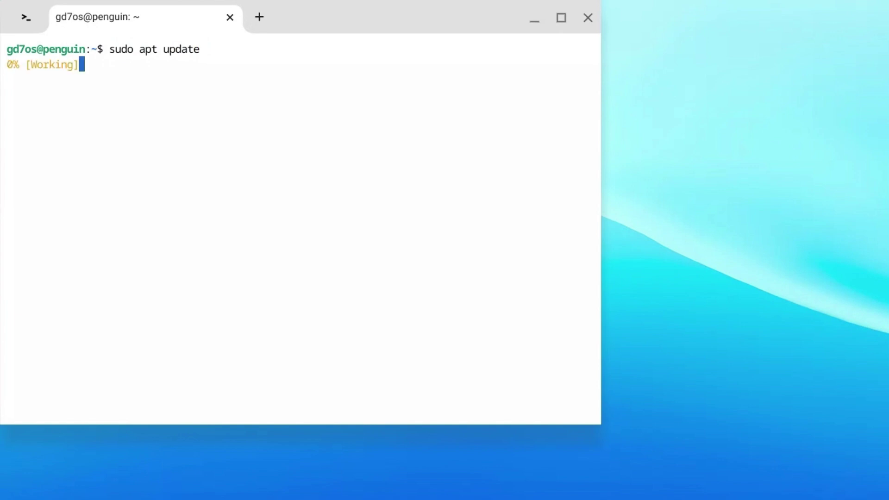
type("su")
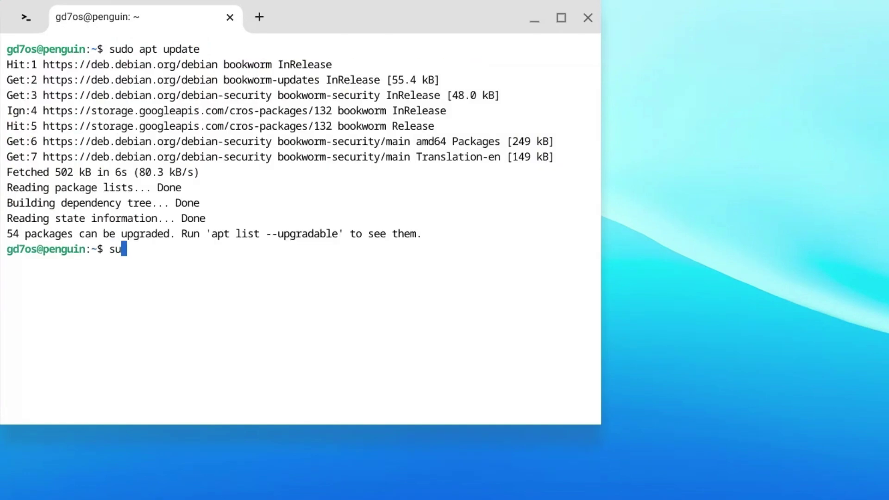
type("do apt ")
type("up")
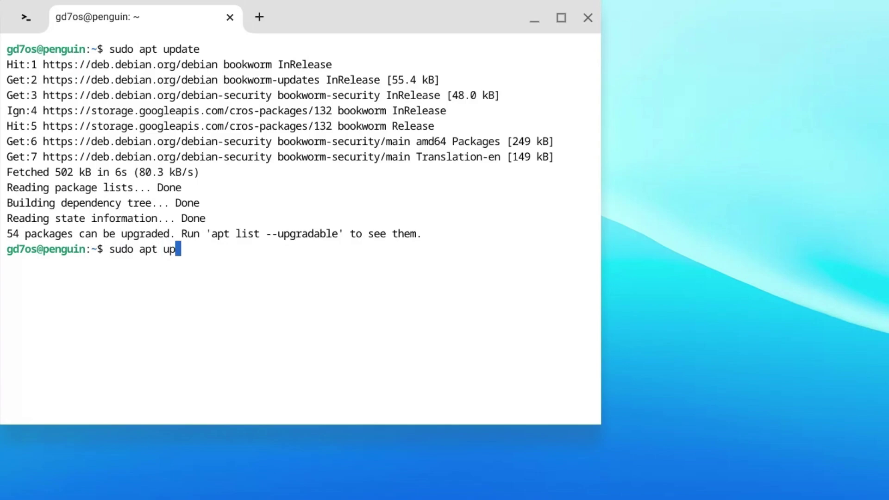
type("grade")
key("Return")
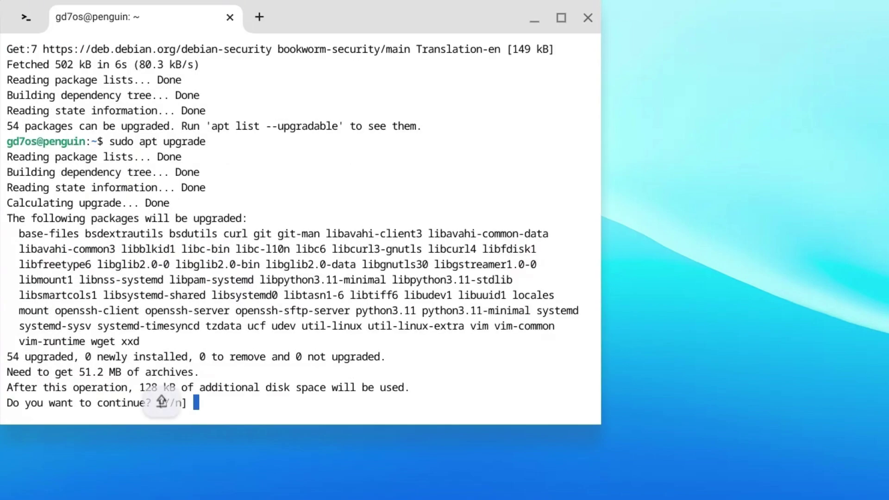
type("Y")
key("Return")
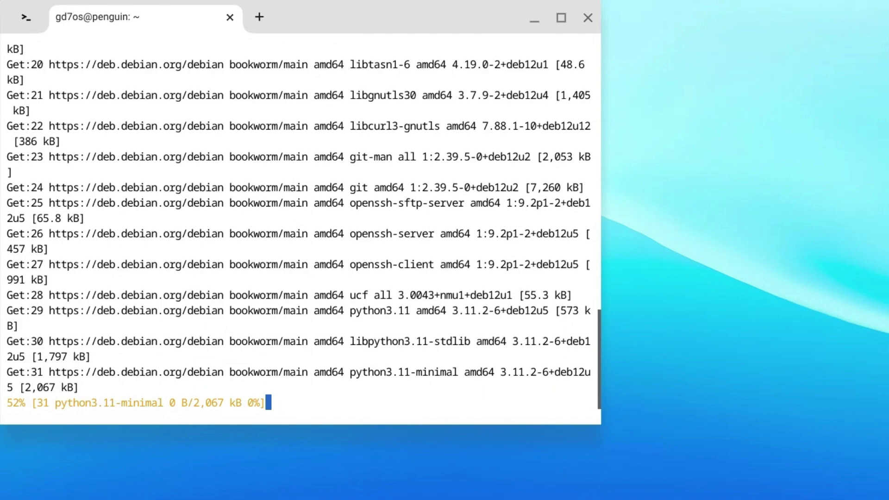
type("cat")
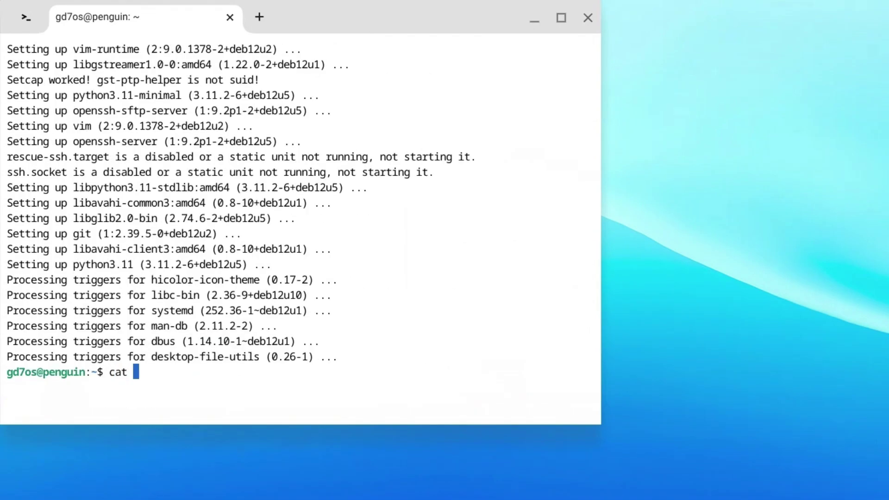
type(" /etc/")
type("debian")
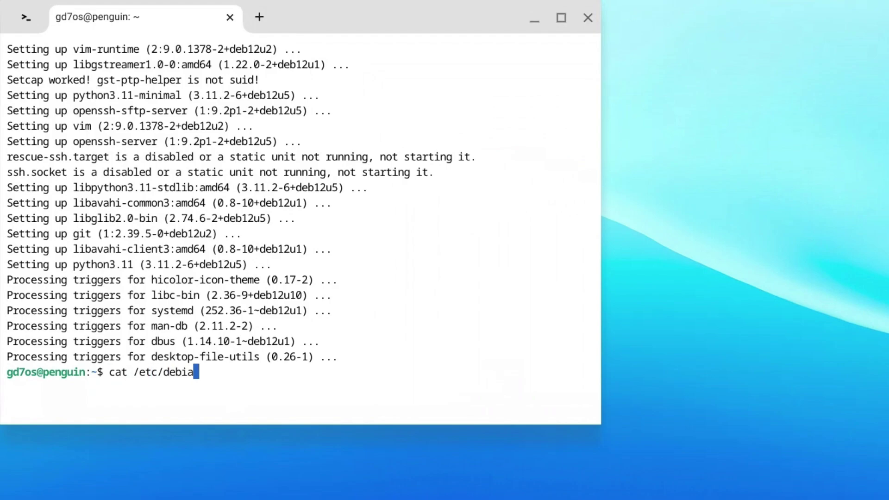
type("_ve")
type("rsion")
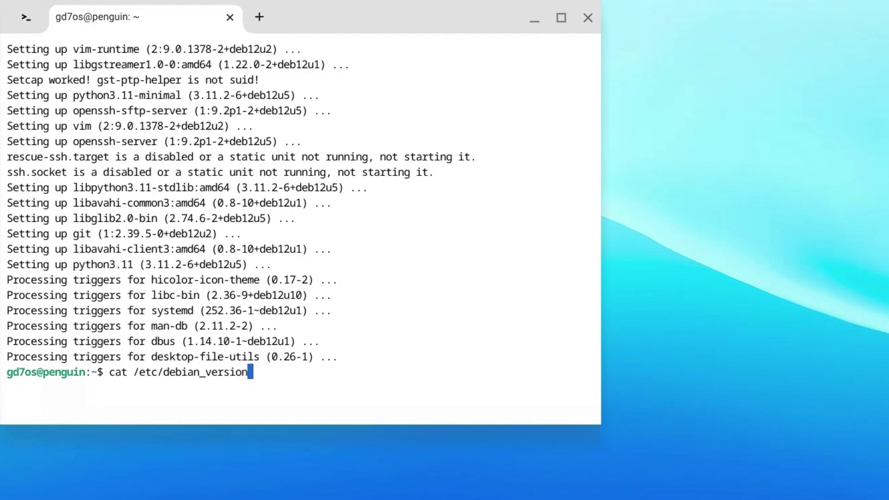
Step: Show the Debian version (12.10), then install flatpak with 'sudo apt install', confirming Y
key("Return")
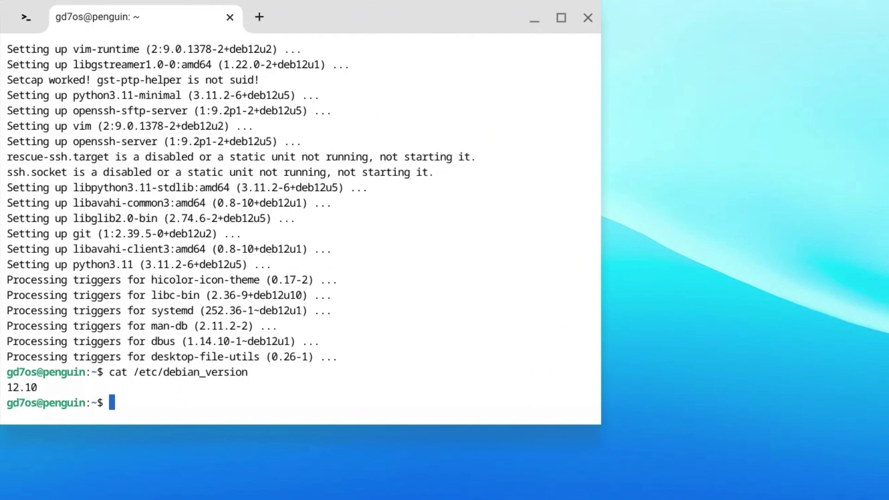
type("su")
type("do a")
type("pt ins")
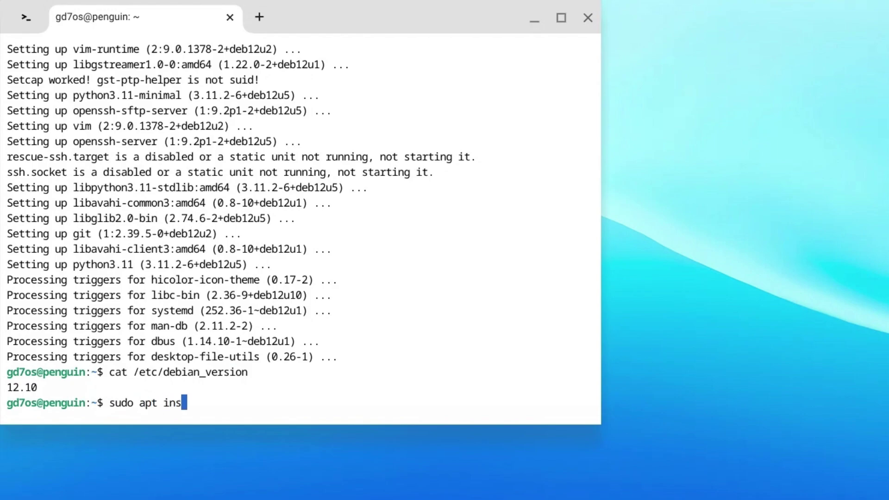
type("tall f")
type("latpa")
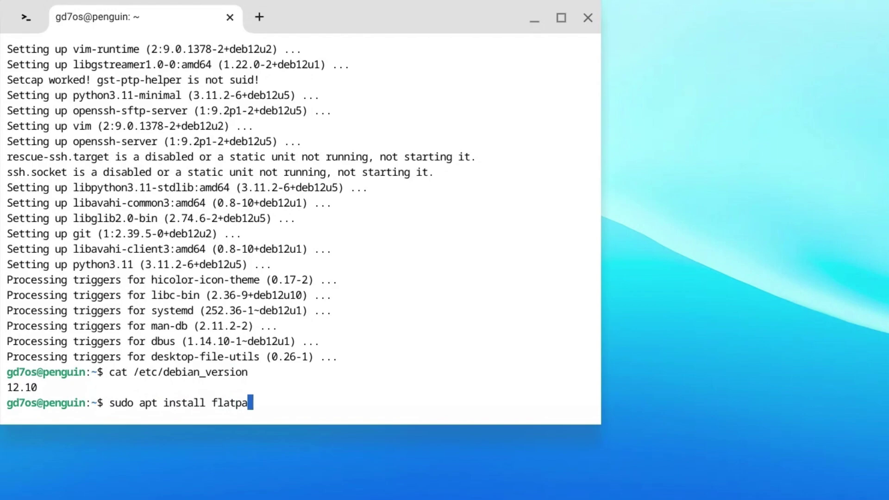
type("k")
key("Return")
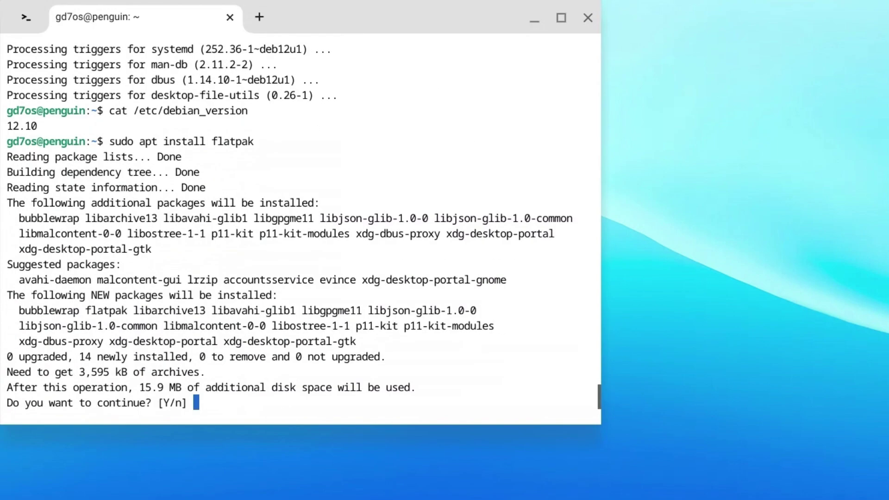
type("Y")
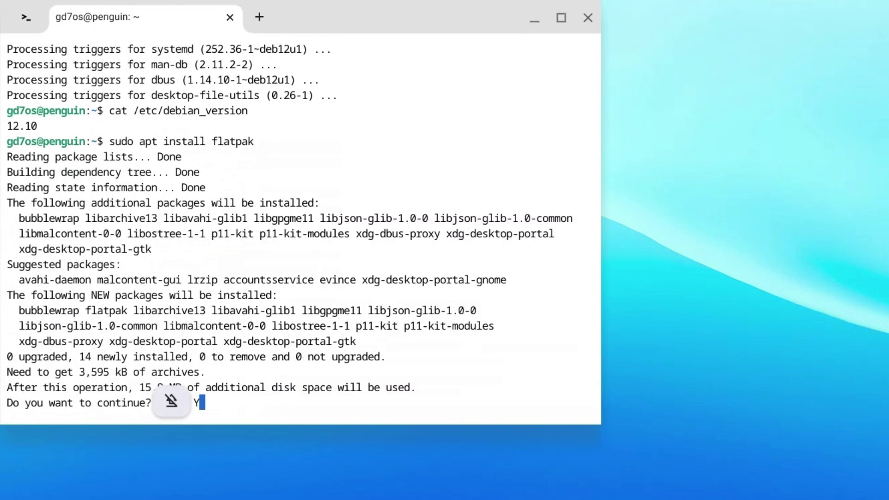
key("Return")
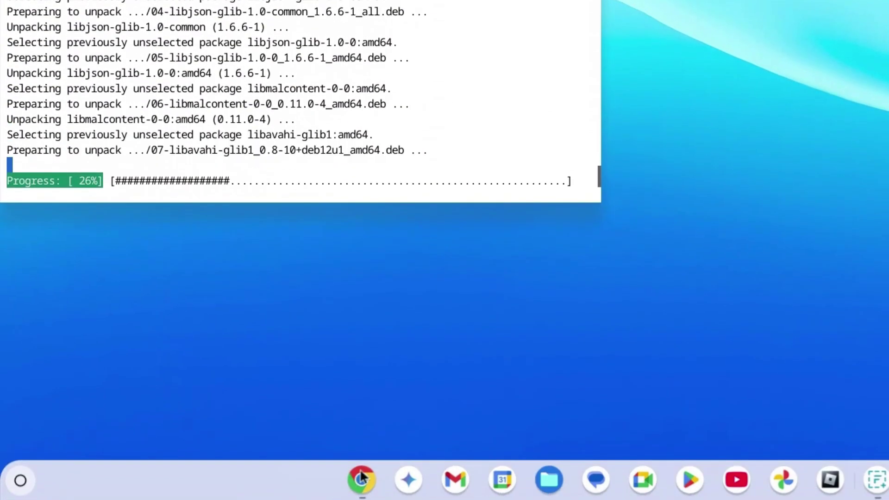
Step: Open Chrome and load the Epic Games Launcher tutorial blog post
left_click(361, 480)
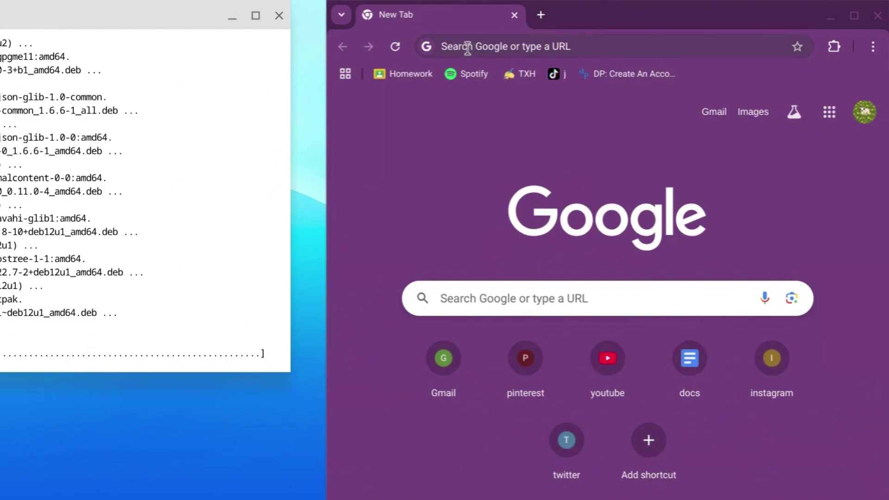
left_click(467, 46)
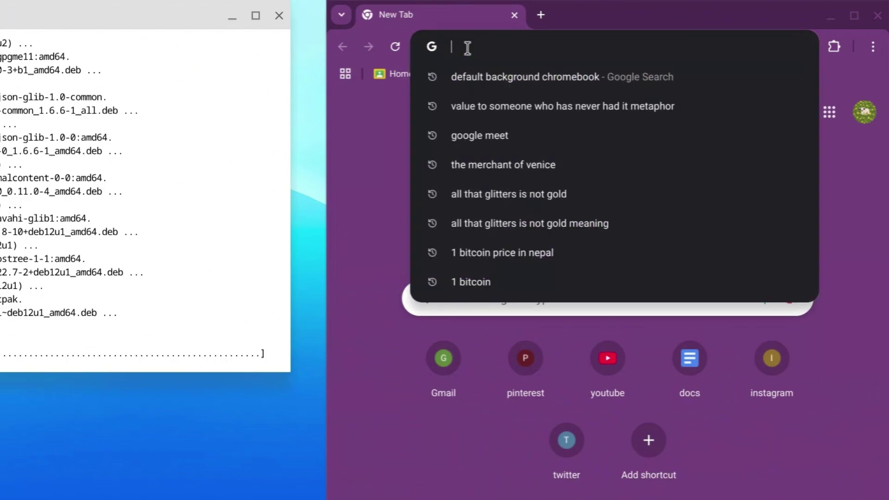
type("gd7")
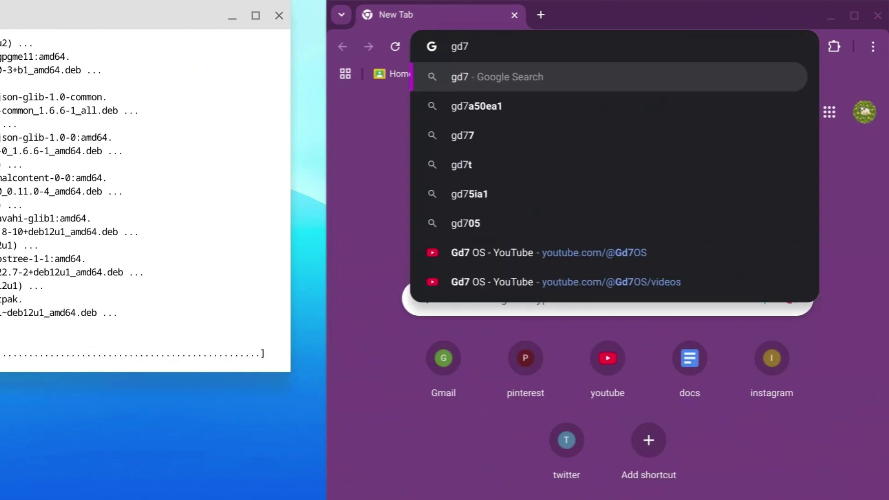
type("playz")
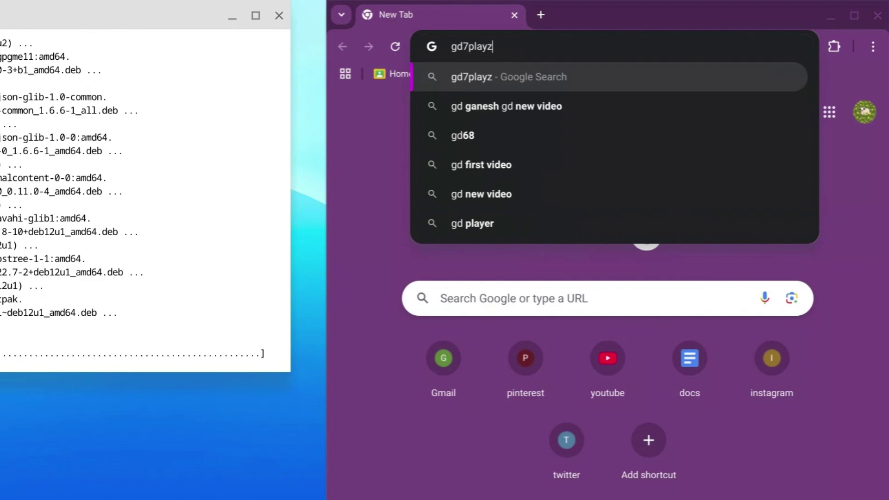
type(".blogspo")
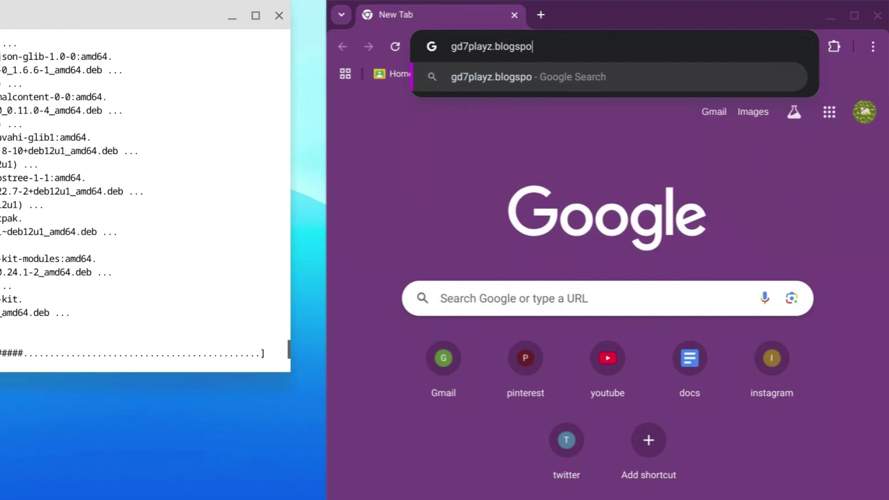
type("t.com")
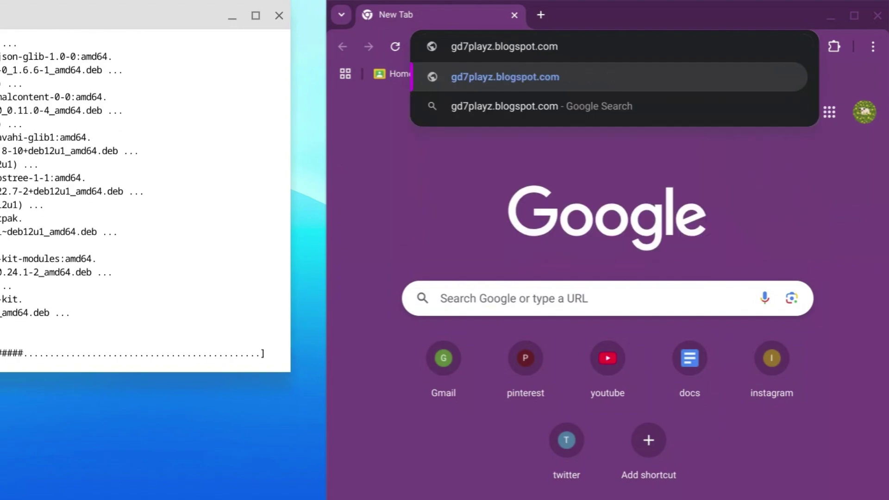
type("/2025/")
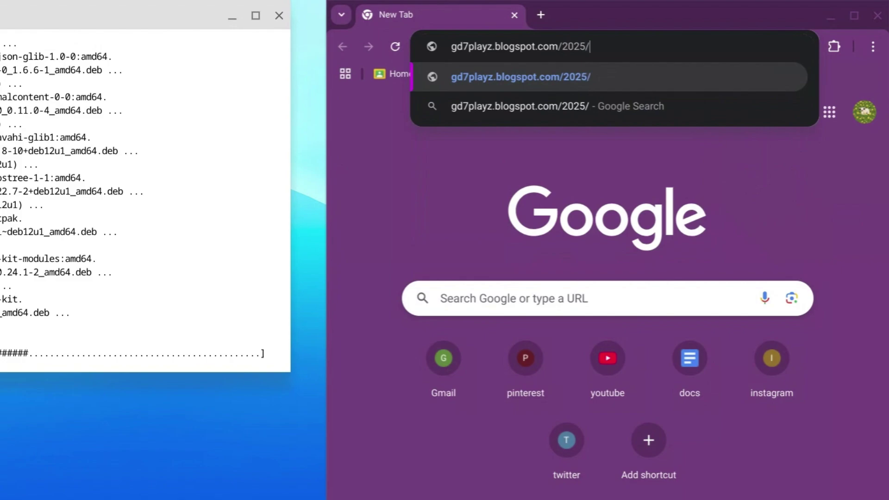
type("03/")
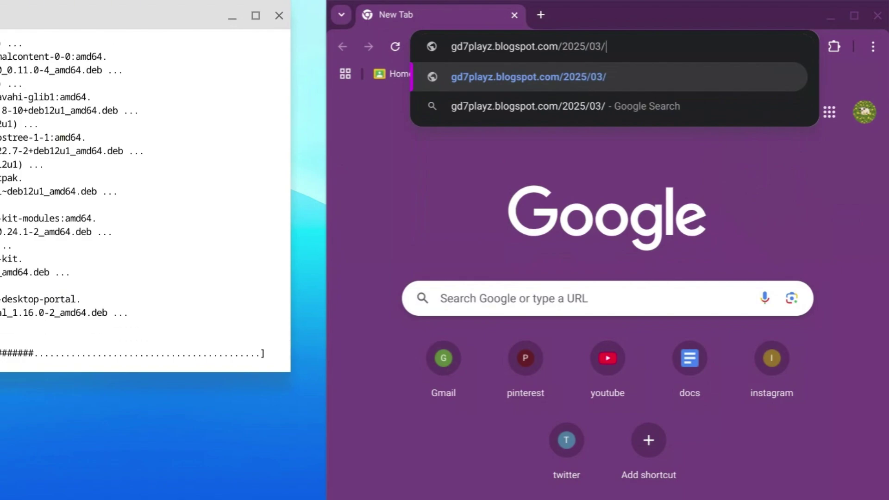
type("epic.")
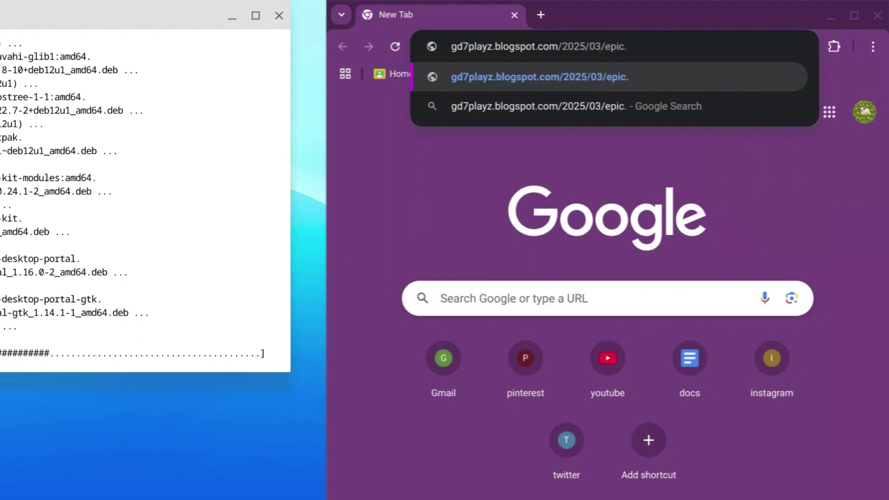
type("html")
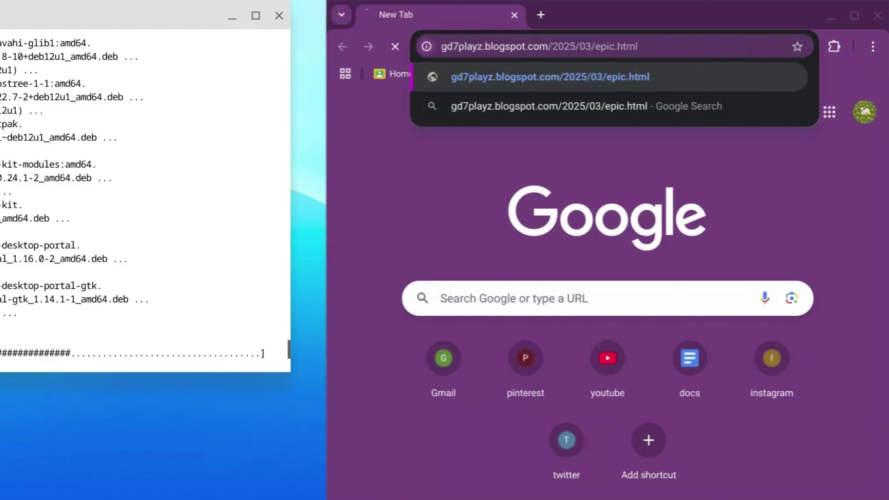
key("Return")
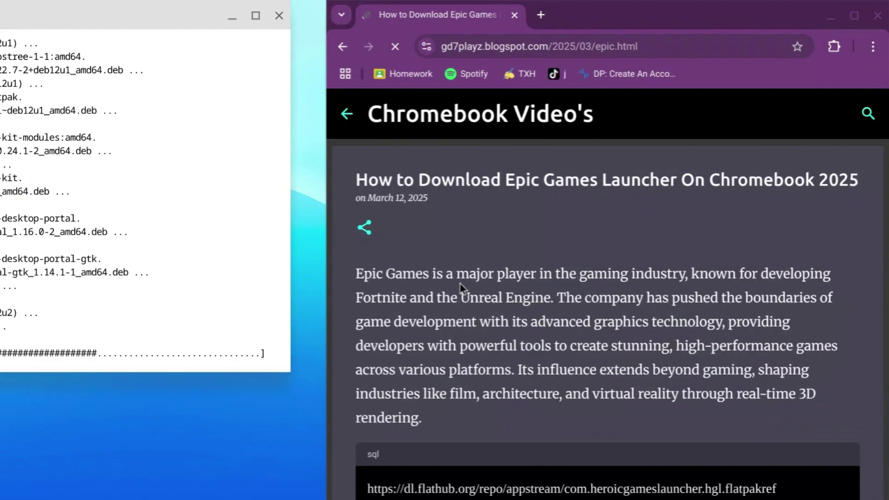
scroll(486, 313, "down", 2)
Step: Copy the post's Flathub link into a new tab to download the Heroic flatpakref
left_click_drag(367, 370, 812, 372)
key("ctrl+c")
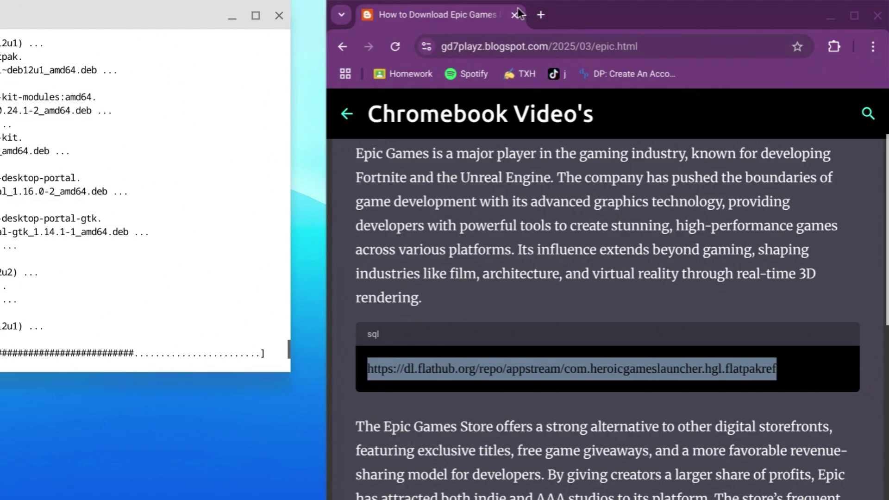
left_click(540, 15)
key("ctrl+v")
key("Return")
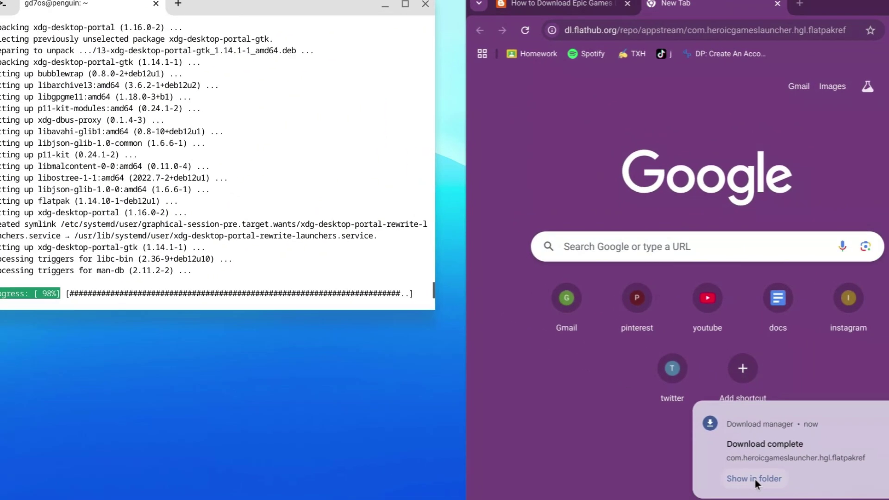
Step: Move the downloaded Heroic flatpakref from Downloads into Linux files
left_click(611, 421)
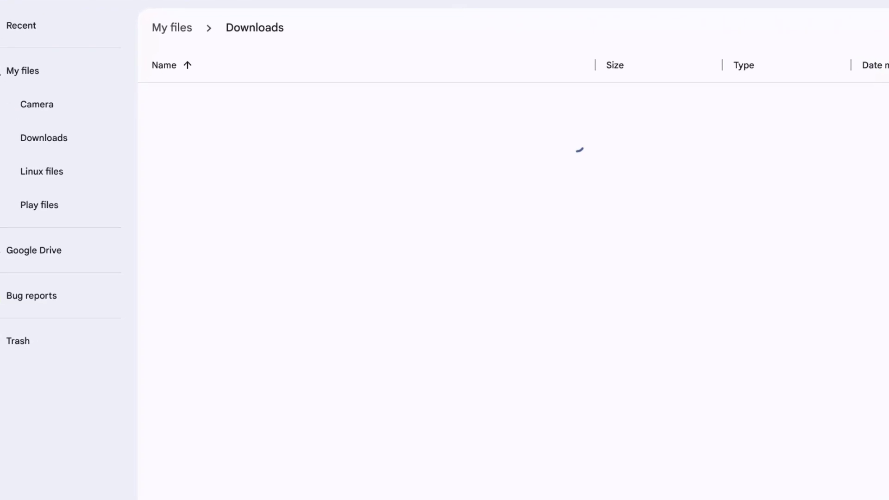
right_click(324, 263)
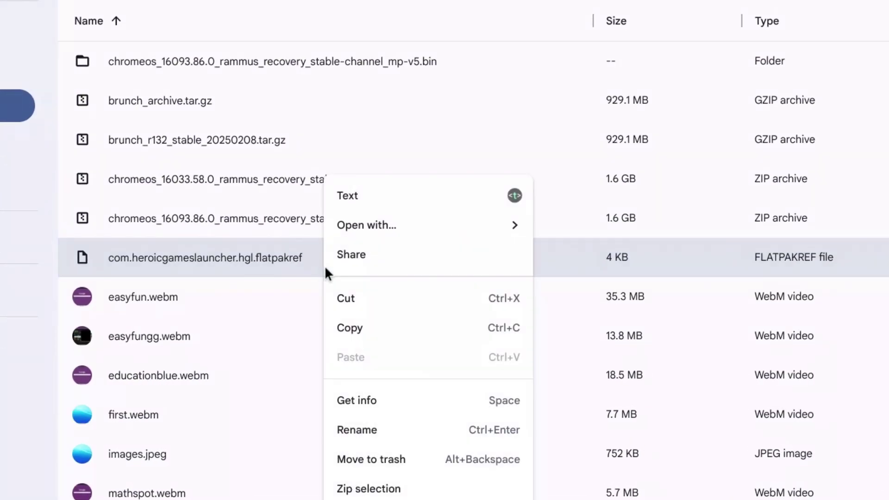
left_click(371, 298)
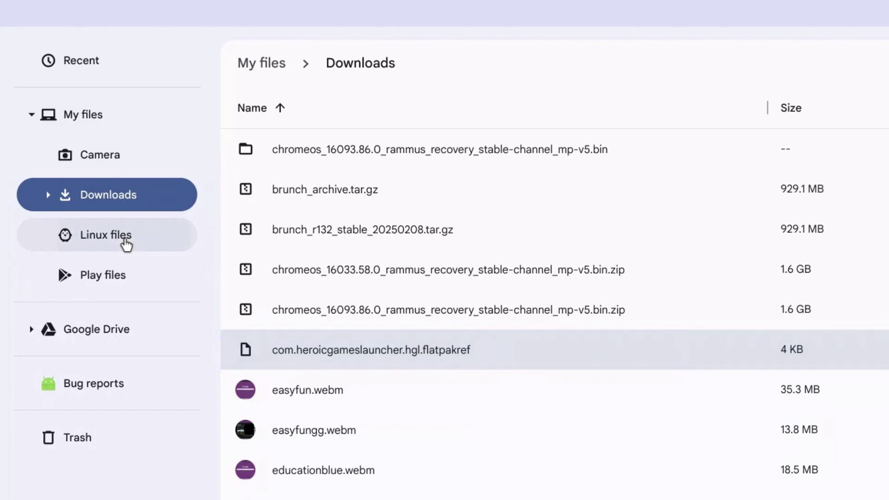
left_click(126, 240)
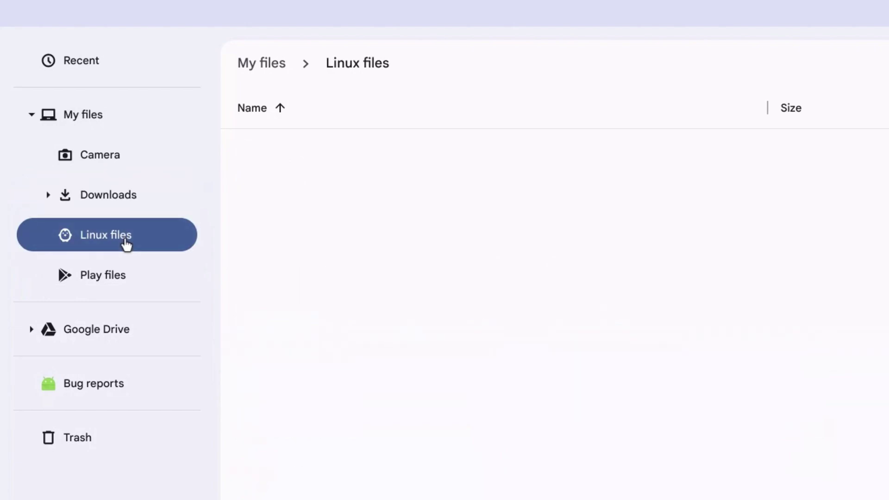
right_click(353, 271)
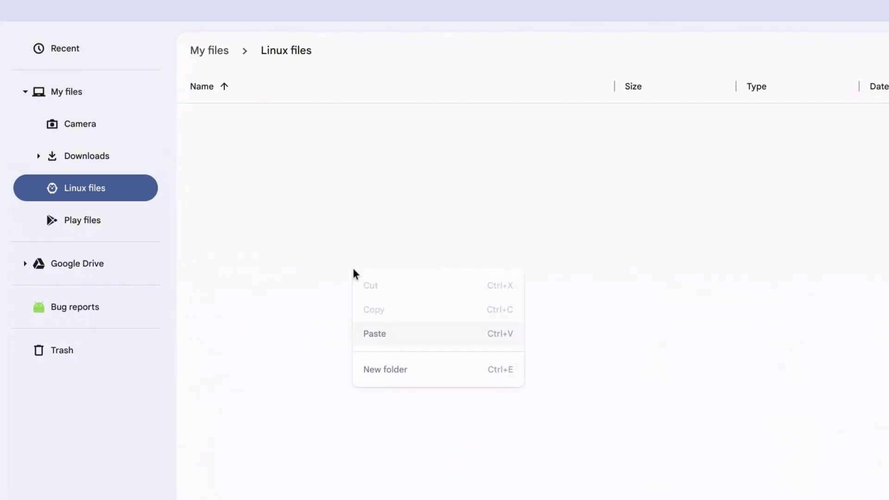
left_click(406, 340)
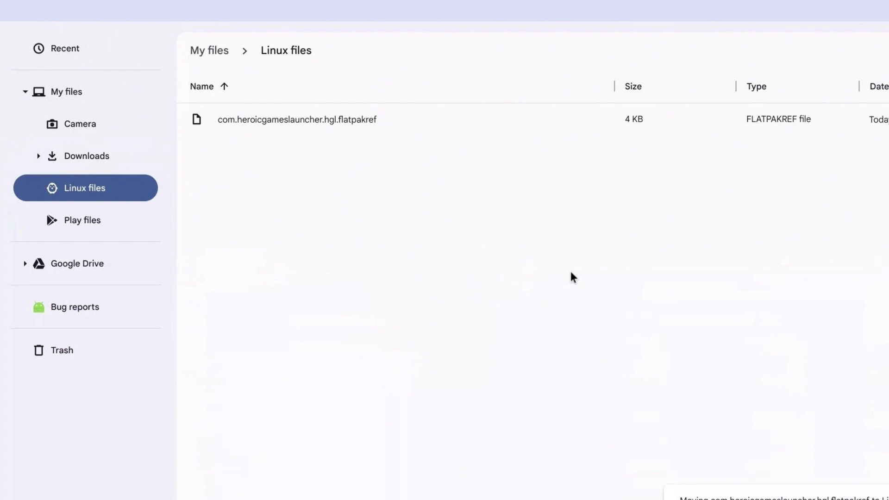
Step: Rename the flatpakref file to epicgames.flatpakref
right_click(303, 118)
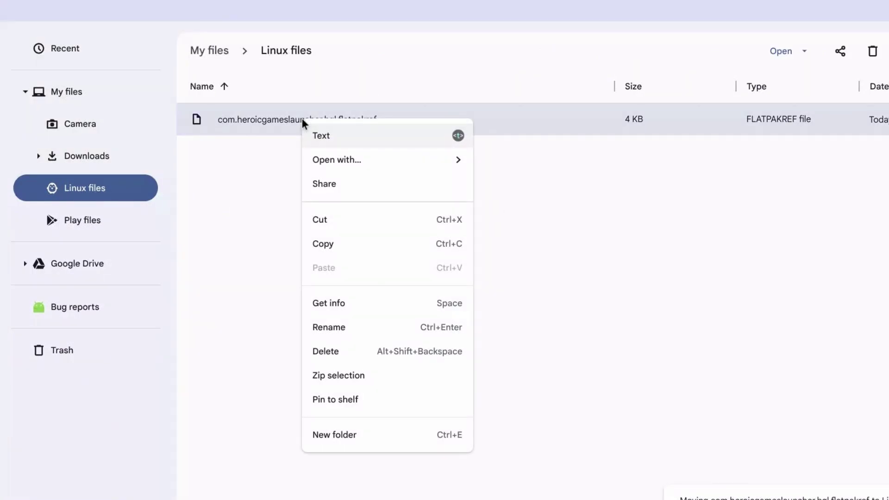
left_click(374, 339)
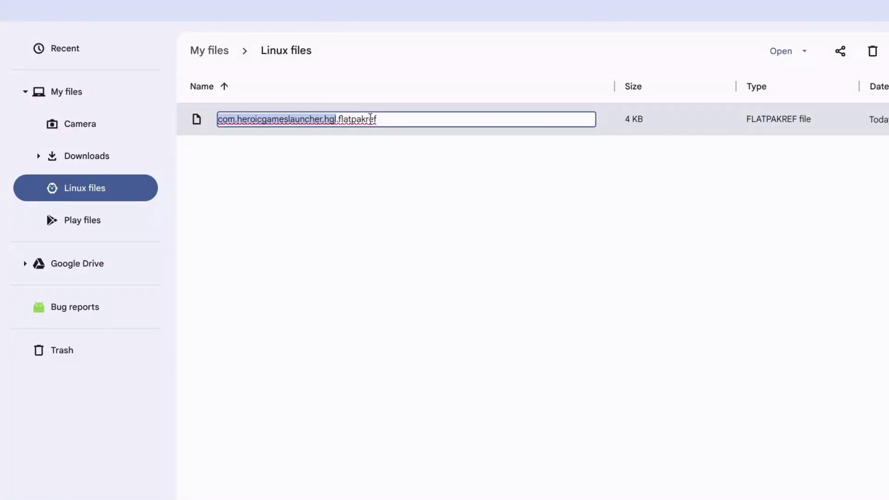
key("BackSpace")
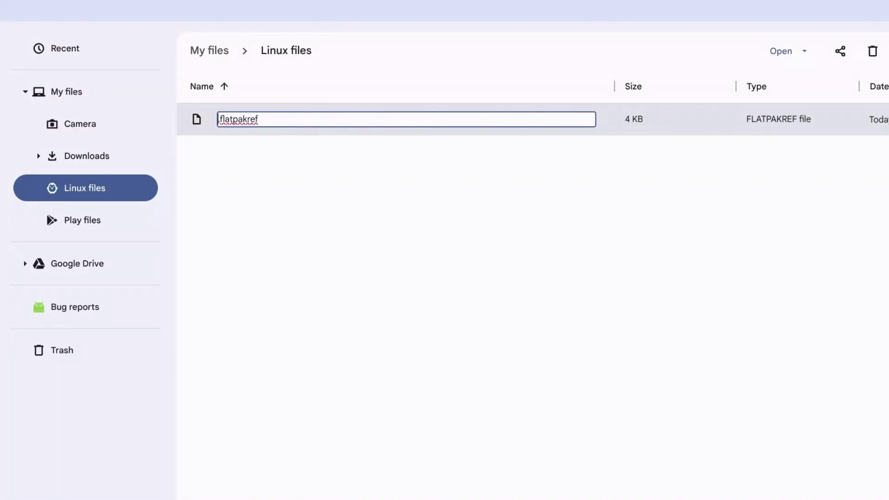
type("epicgames")
key("Return")
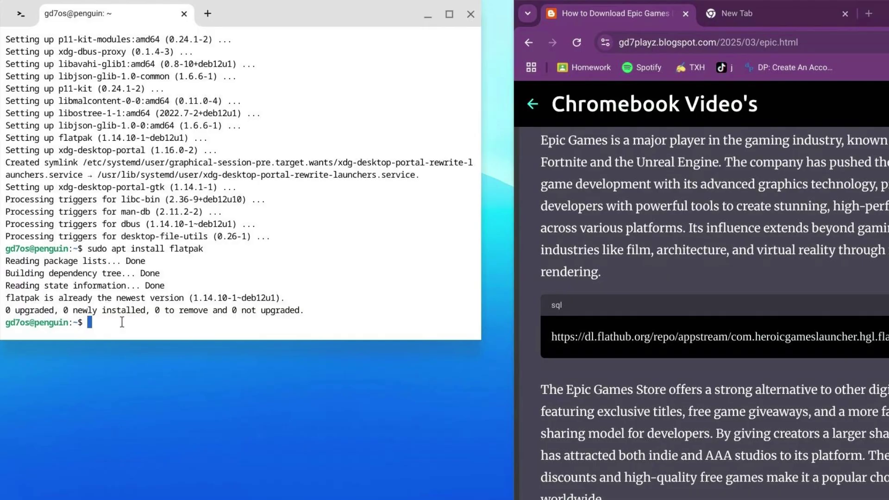
type("s")
type("udo flatpak")
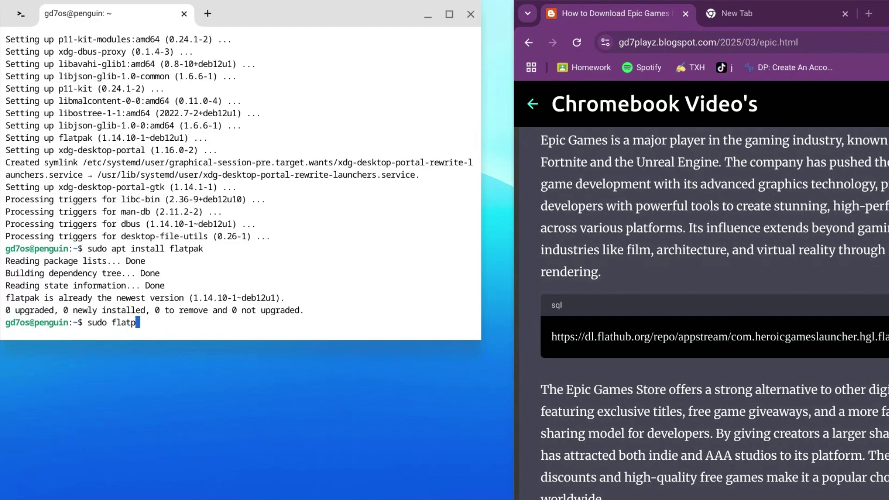
type(" in")
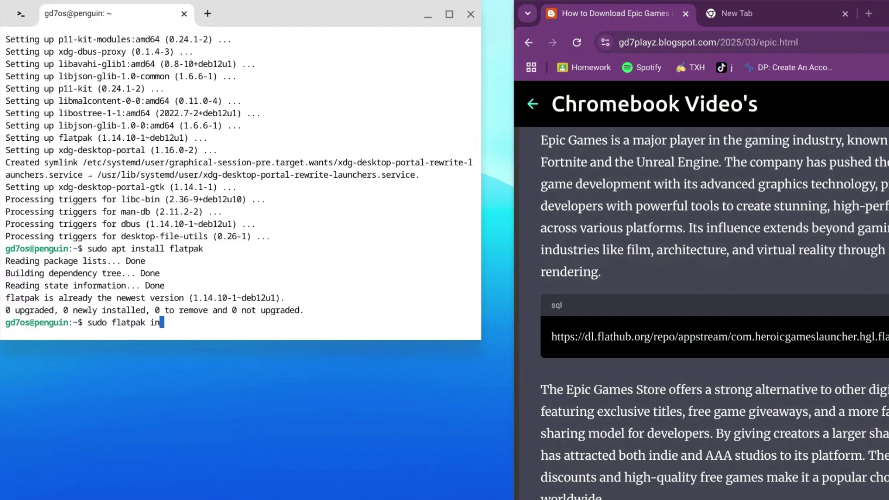
type("stall ")
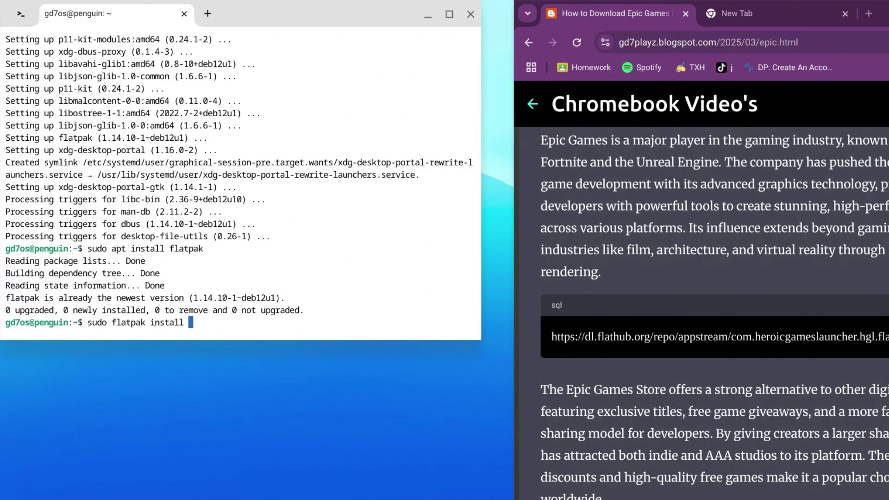
type("epicgames.")
type("flatpakref")
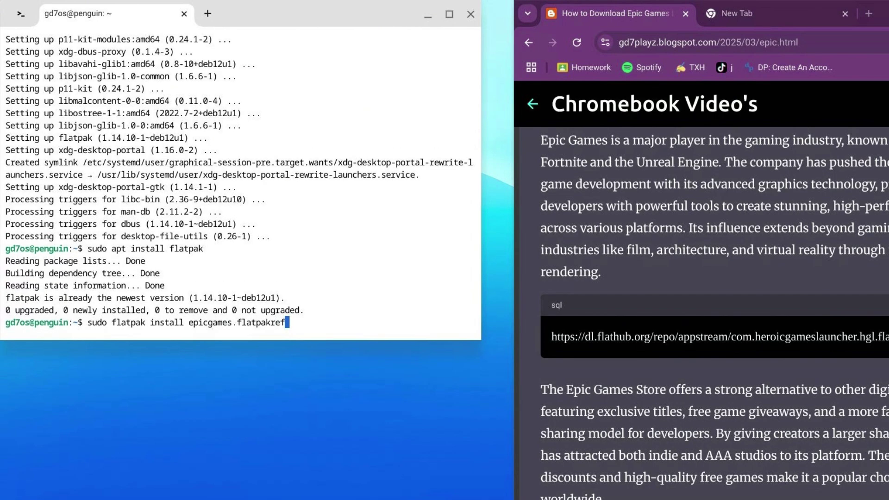
scroll(185, 313, "up", 2)
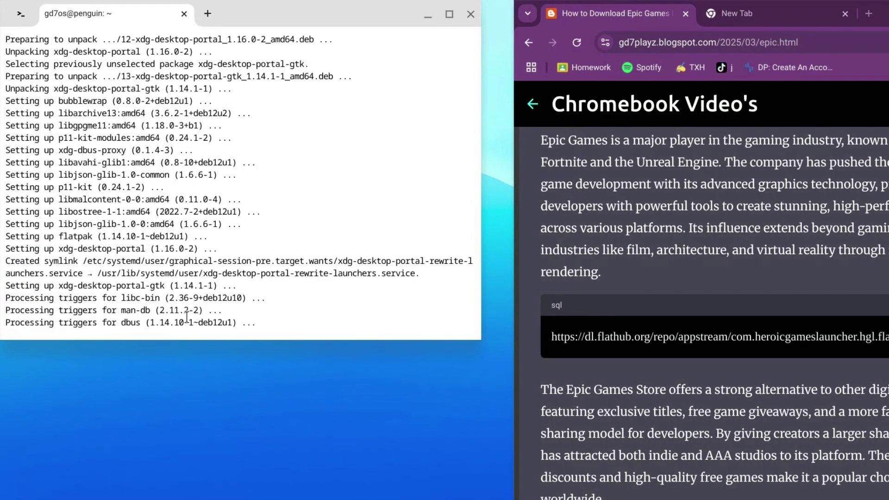
scroll(184, 313, "down", 2)
Step: Run 'sudo flatpak install epicgames.flatpakref', keeping flathub and approving runtime and permissions
key("Return")
type("Y")
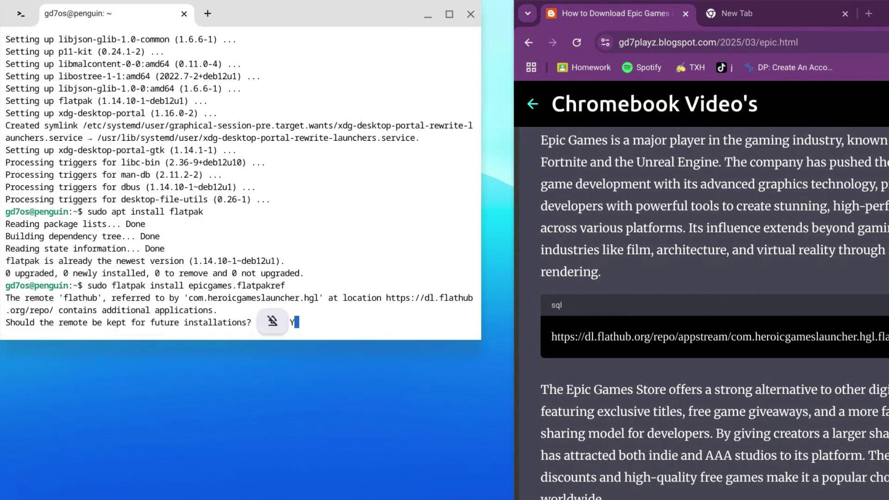
key("Return")
type("Y")
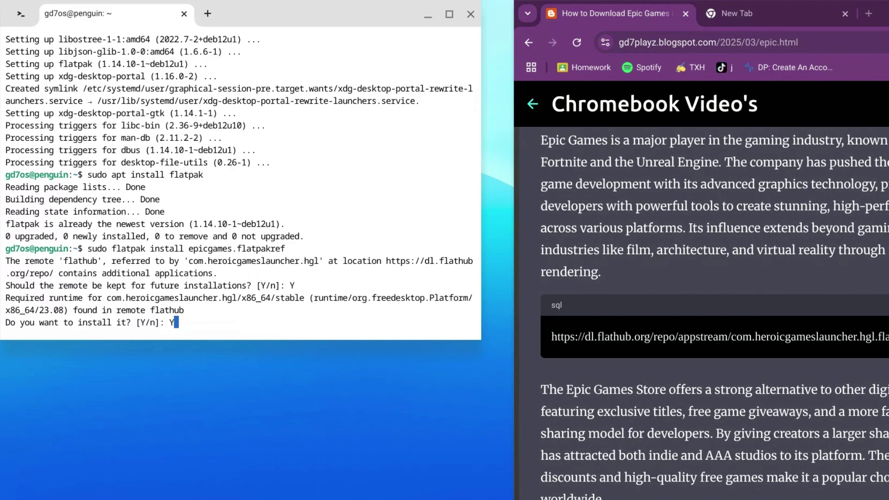
key("Return")
type("Y")
key("Return")
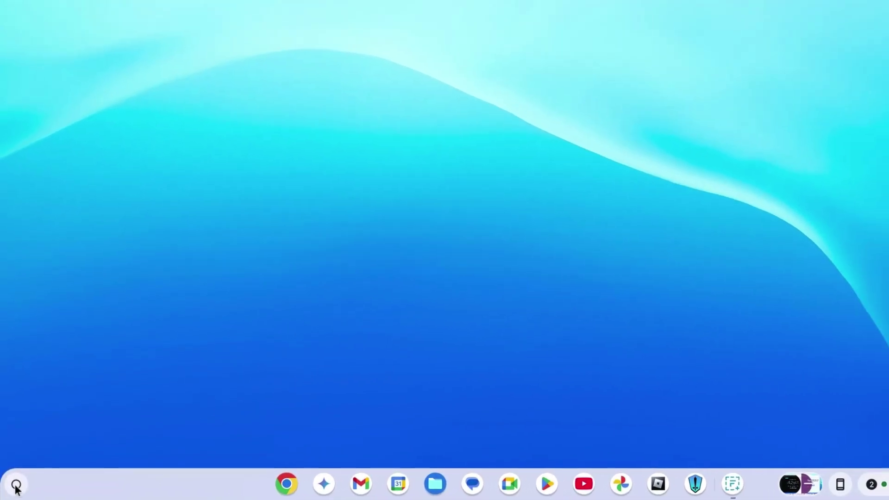
Step: Search the launcher for 'heroic games' and start Heroic Games Launcher
left_click(14, 486)
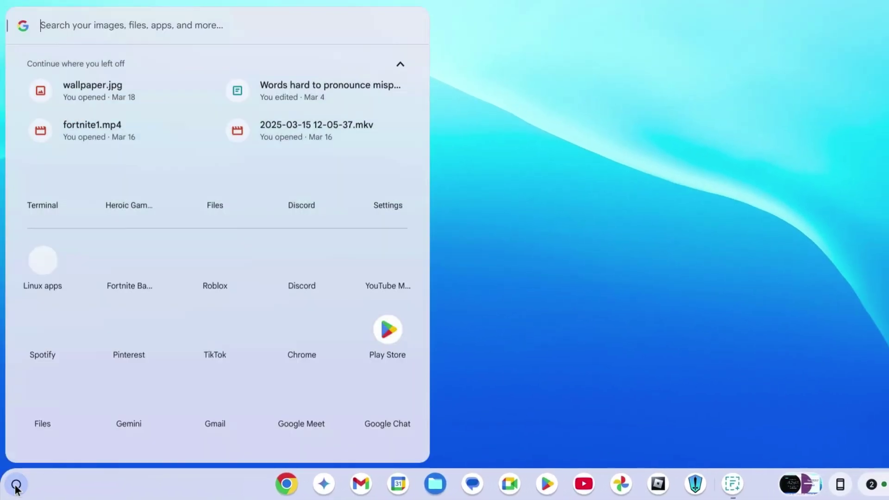
type("he")
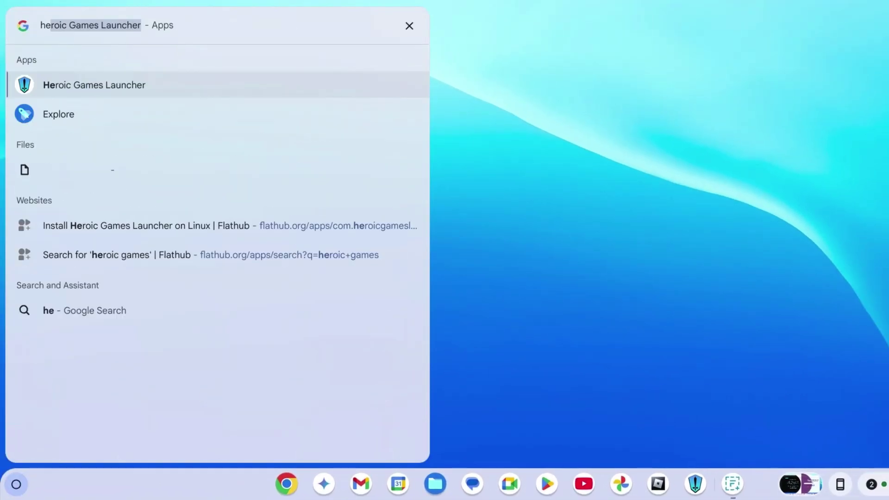
type("roic")
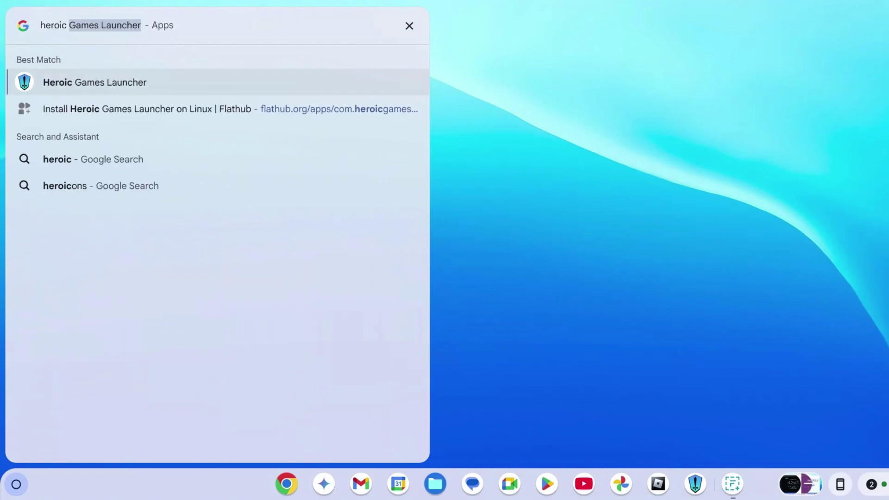
type(" games")
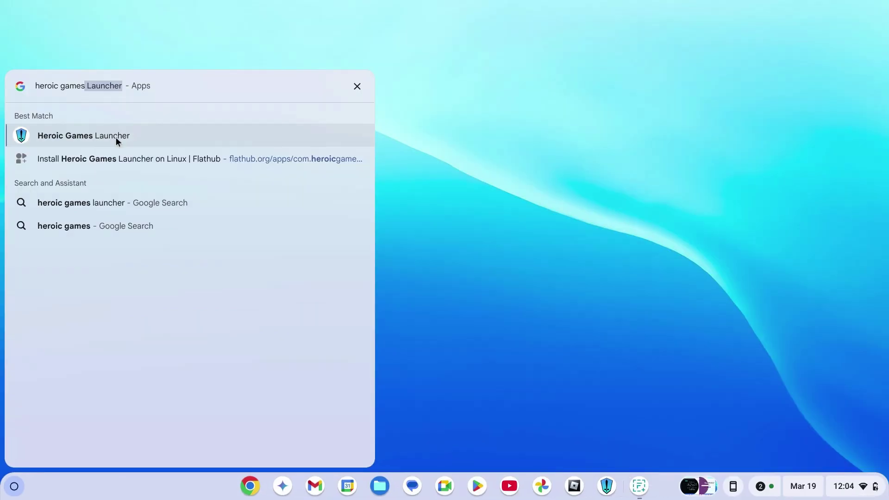
left_click(132, 84)
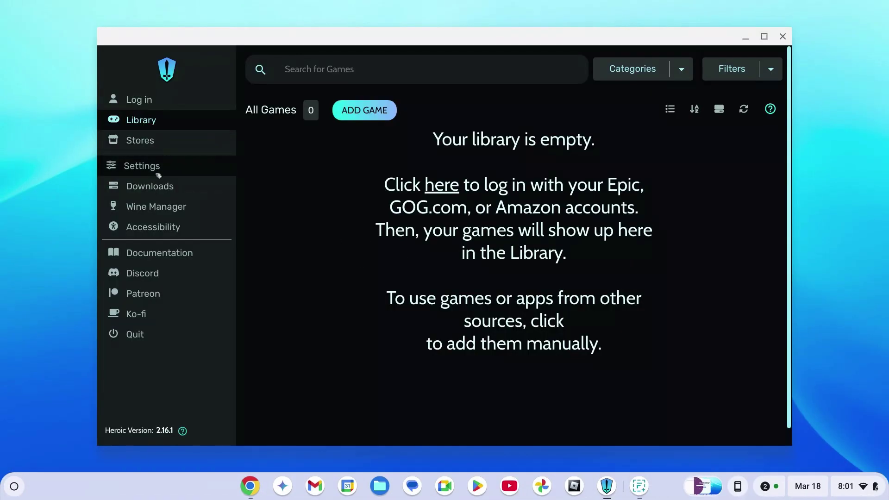
Step: Open the Epic Games Store from Heroic's Stores sidebar to browse featured games like GTA V
left_click(154, 143)
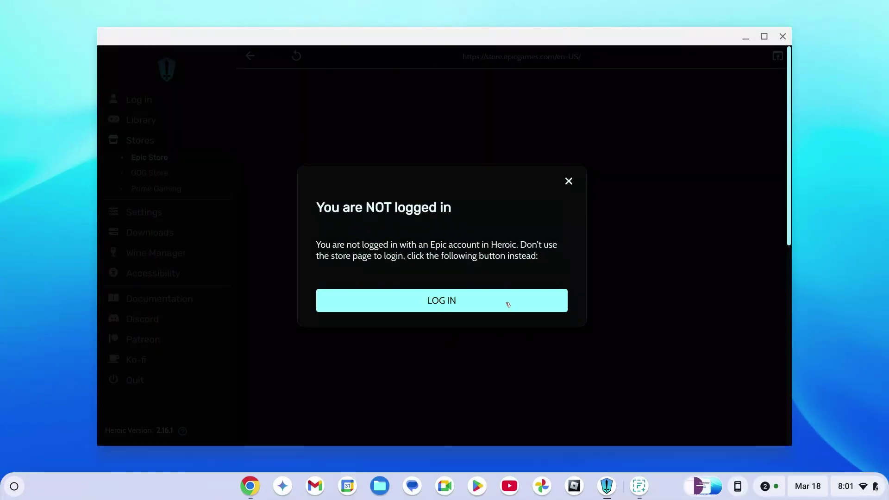
scroll(583, 291, "down", 5)
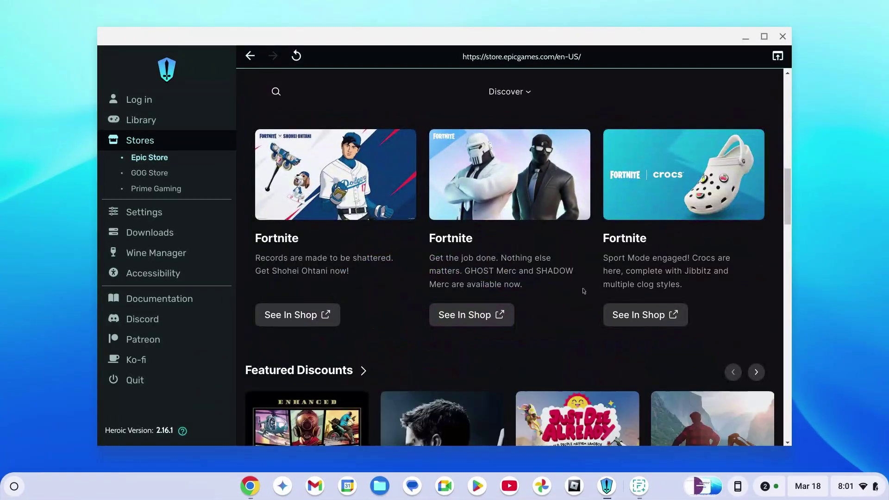
scroll(583, 291, "down", 3)
scroll(452, 292, "down", 2)
scroll(416, 292, "down", 2)
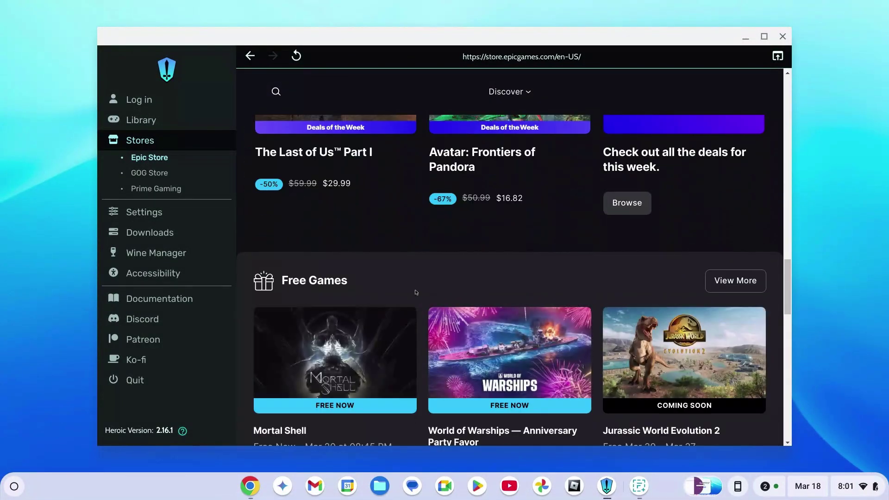
scroll(472, 299, "down", 3)
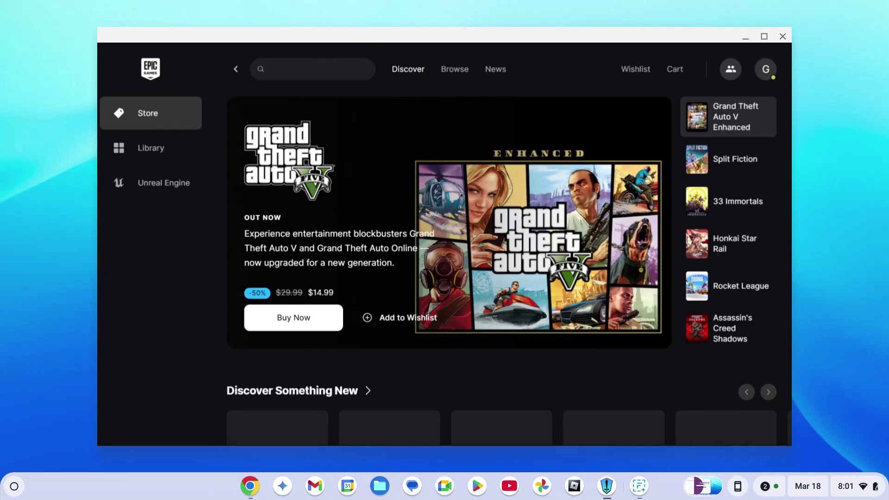